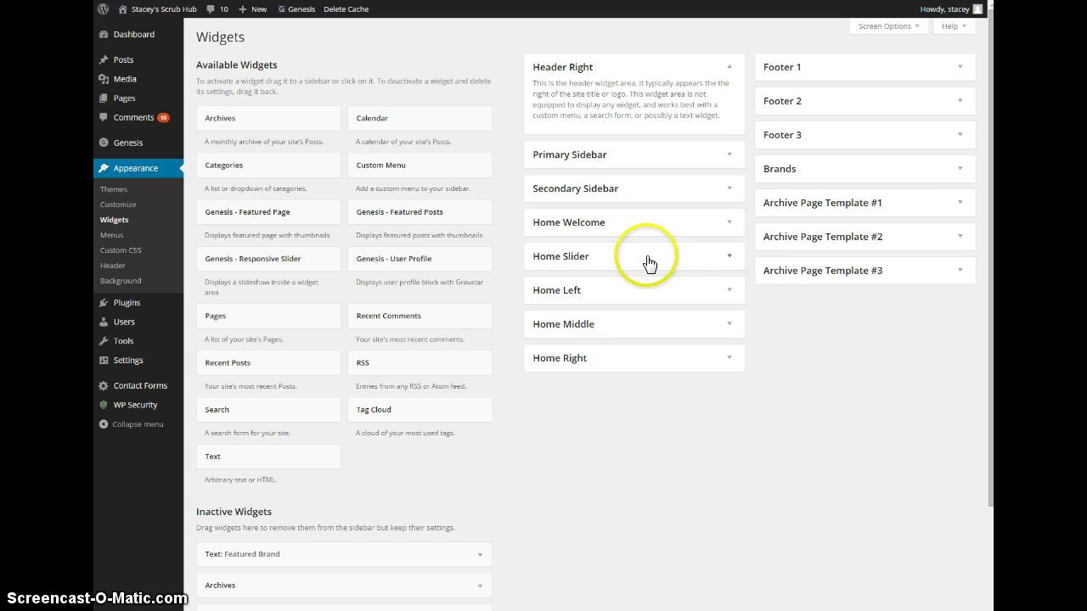
# Peek at the Home Slider widgets, then expand Home Middle to show Visit Our Store, Text and Featured Posts
pyautogui.click(727, 255)
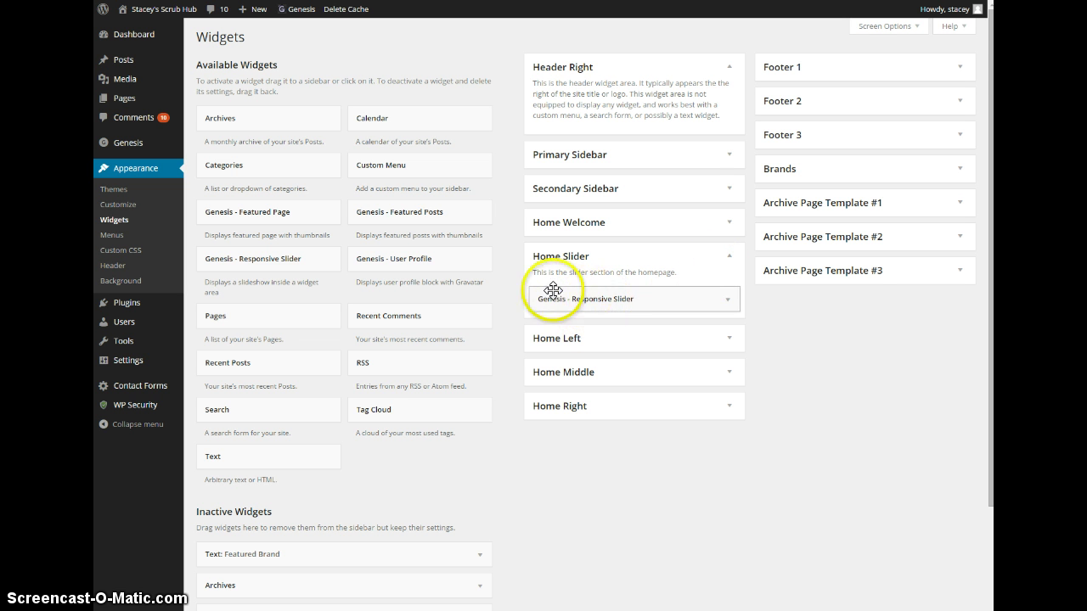
pyautogui.moveTo(600, 300); pyautogui.dragTo(518, 285)
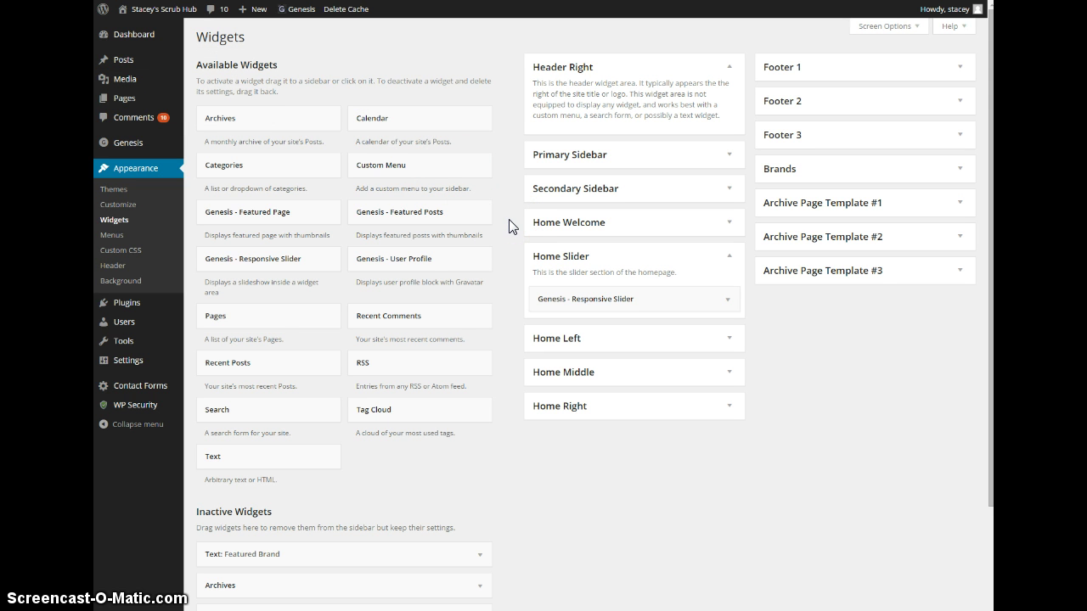
pyautogui.click(729, 257)
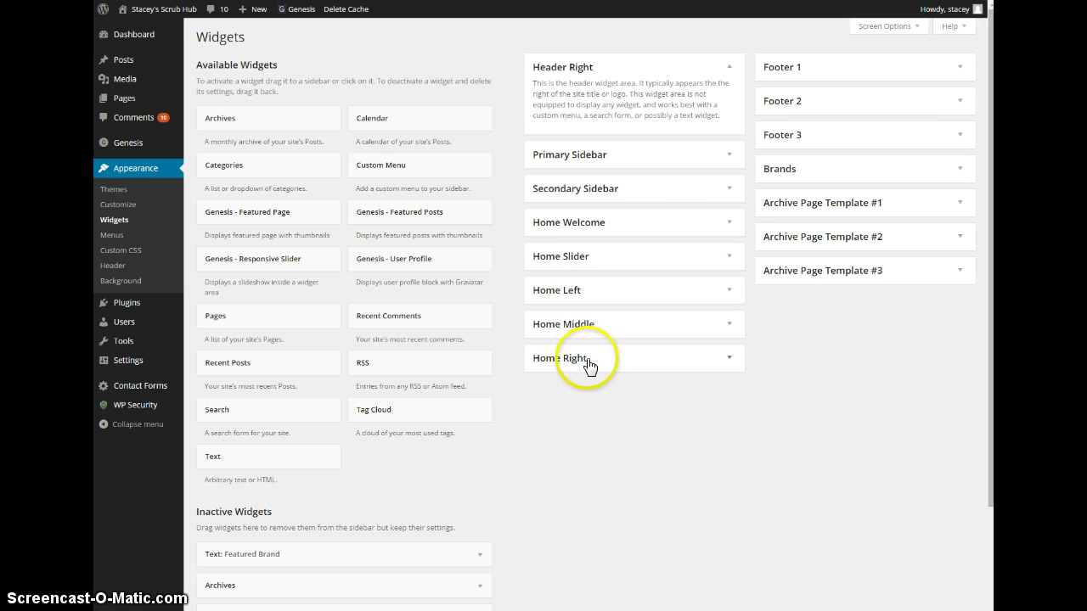
pyautogui.click(734, 333)
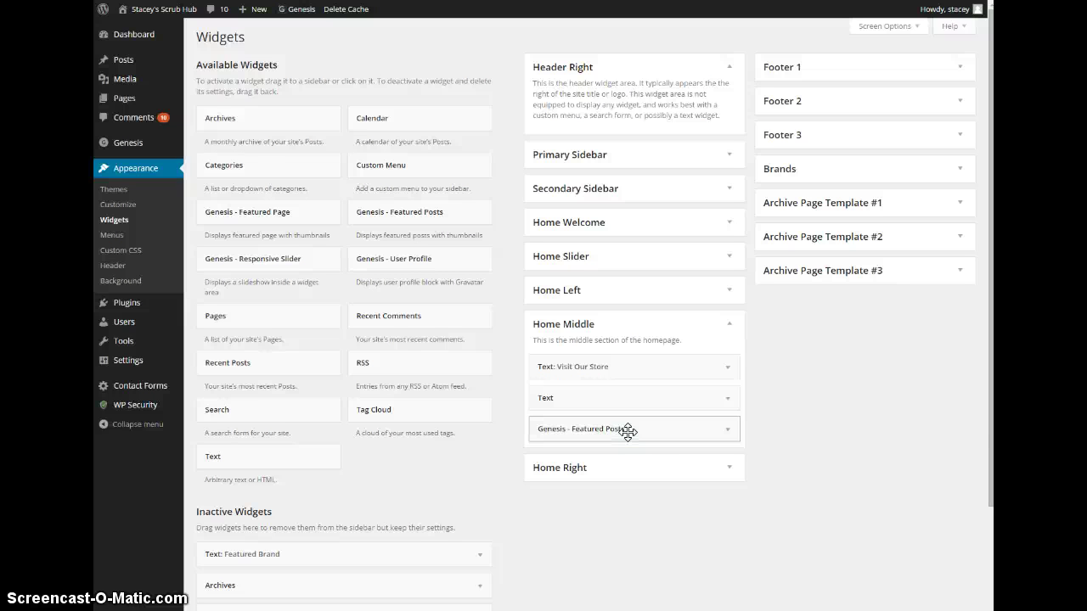
pyautogui.click(731, 432)
pyautogui.scroll(-2, 751, 450)
pyautogui.scroll(-1, 765, 463)
pyautogui.scroll(-3, 769, 461)
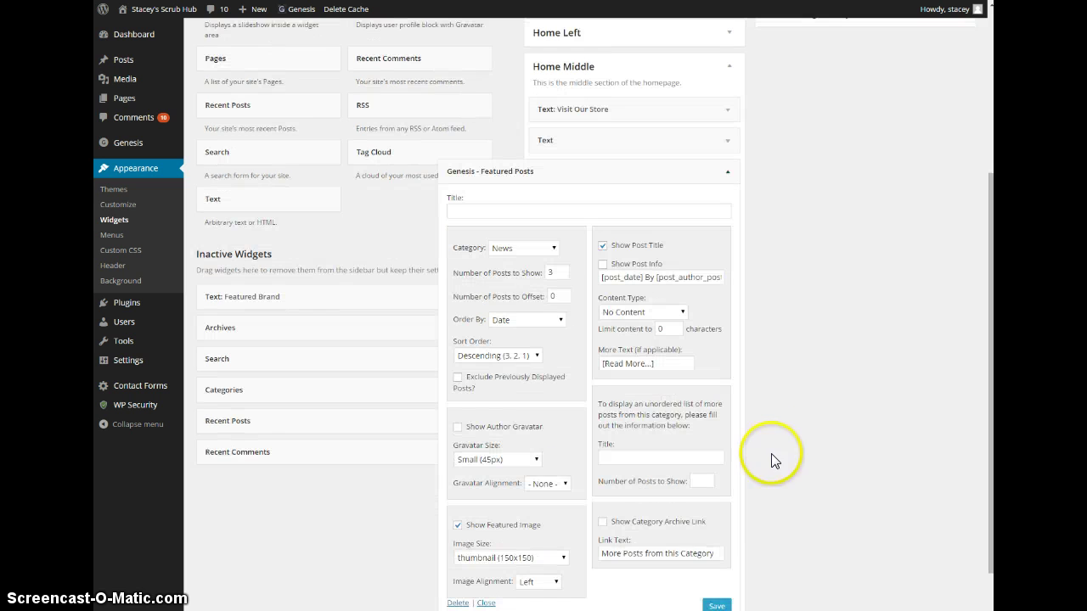
pyautogui.scroll(-1, 764, 378)
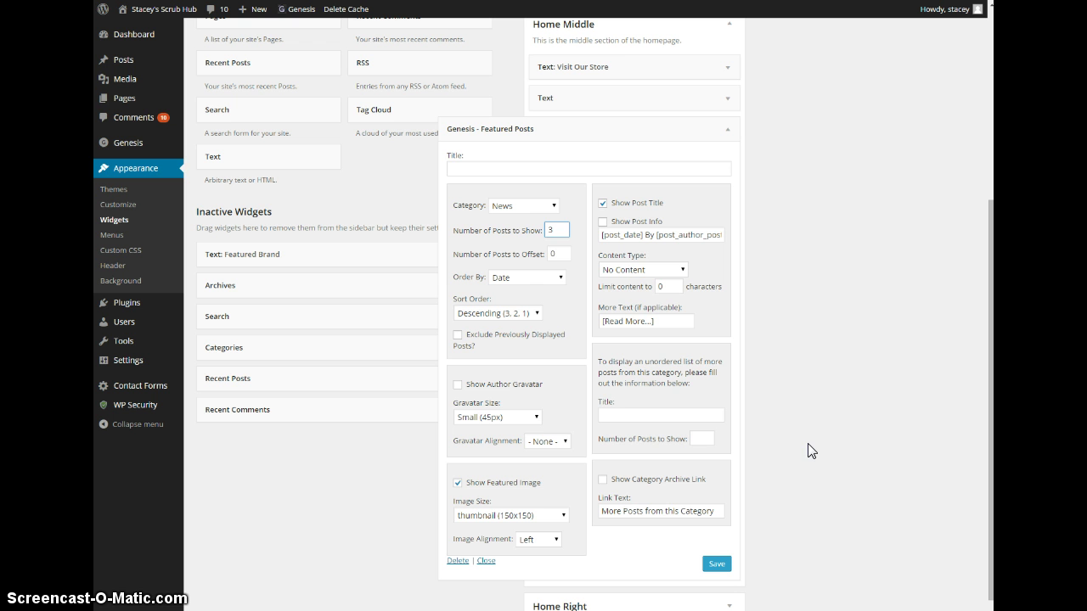
pyautogui.click(562, 515)
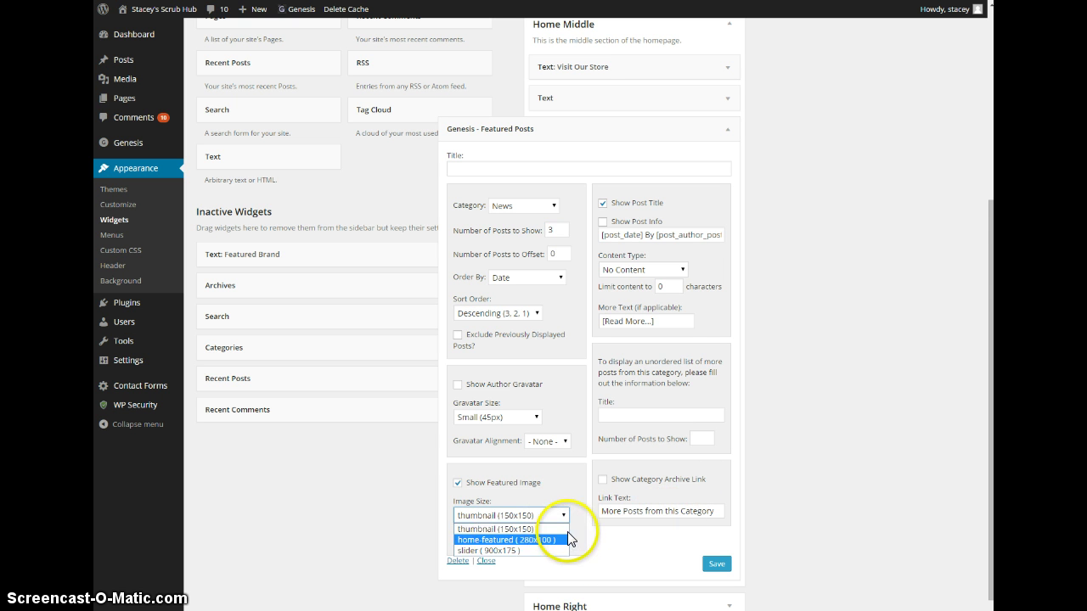
pyautogui.click(592, 519)
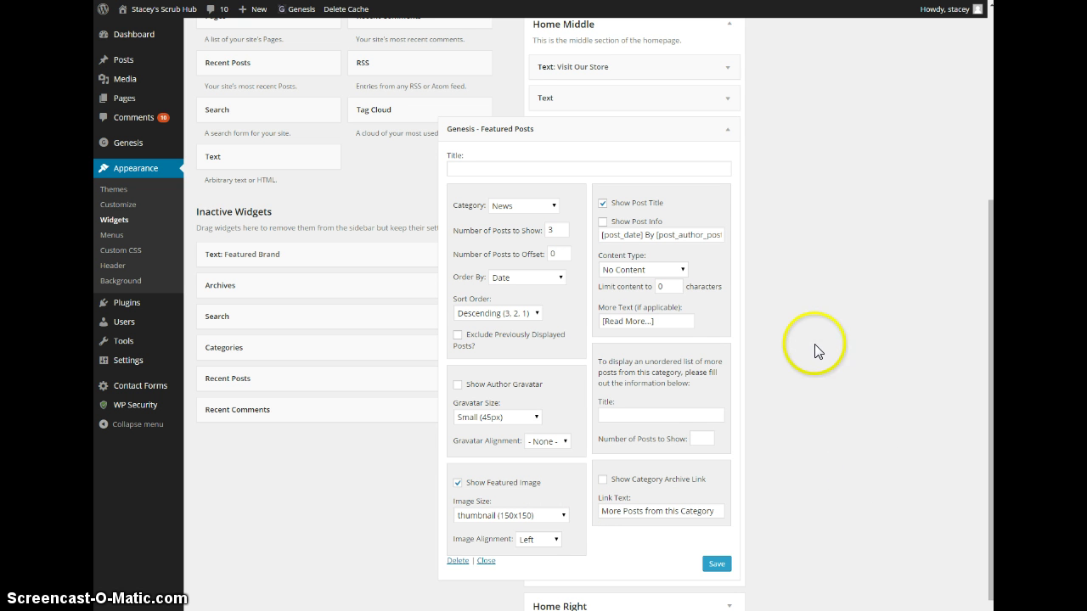
pyautogui.click(726, 129)
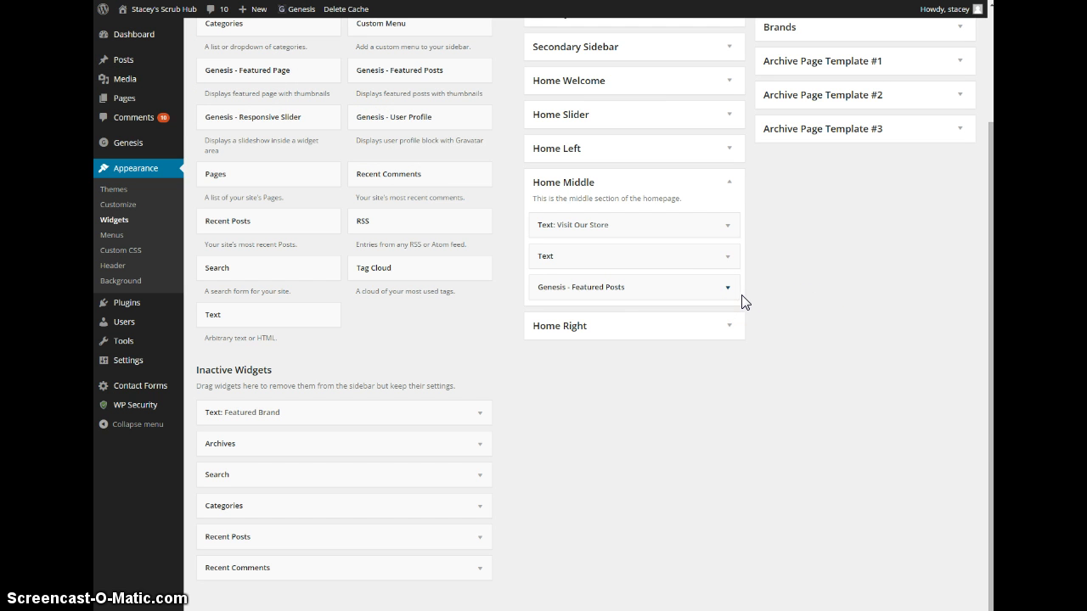
# Expand Home Right and review the Group Options text widget, then close it
pyautogui.click(728, 326)
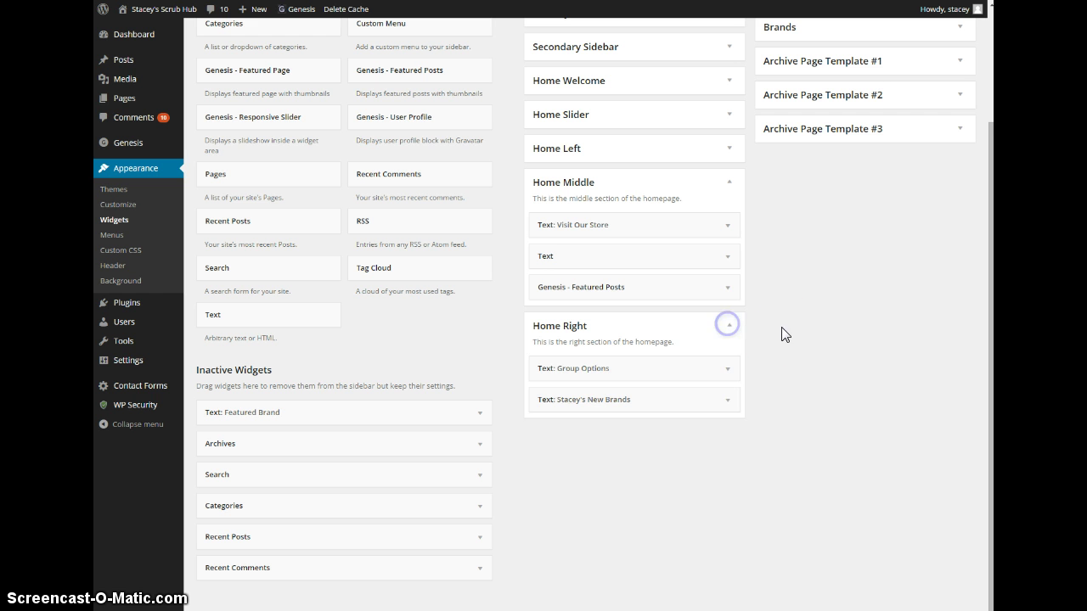
pyautogui.click(728, 371)
pyautogui.scroll(-1, 808, 376)
pyautogui.scroll(-1, 807, 376)
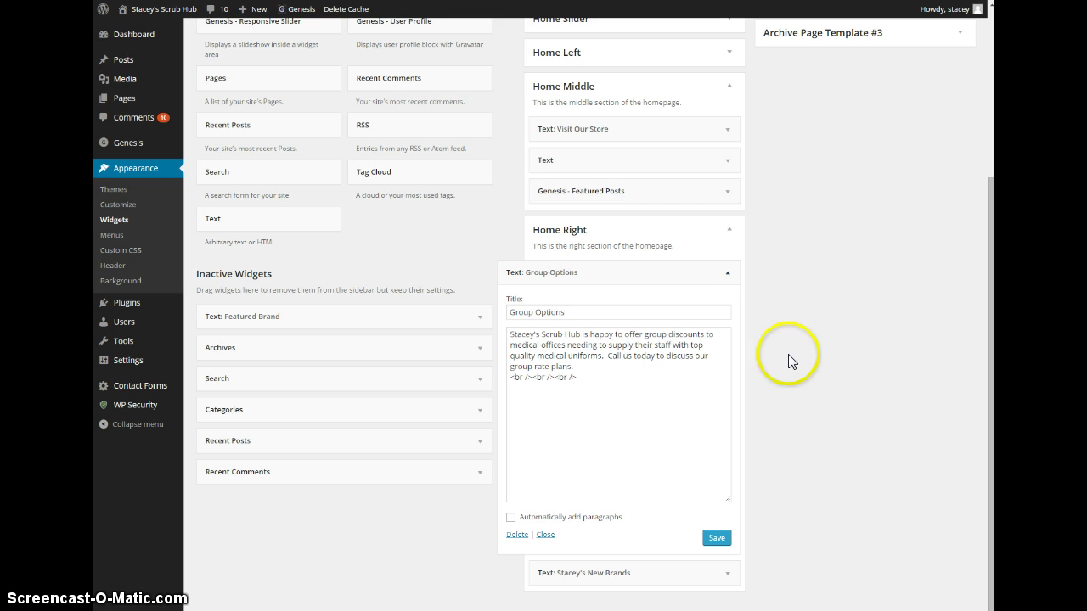
pyautogui.click(727, 273)
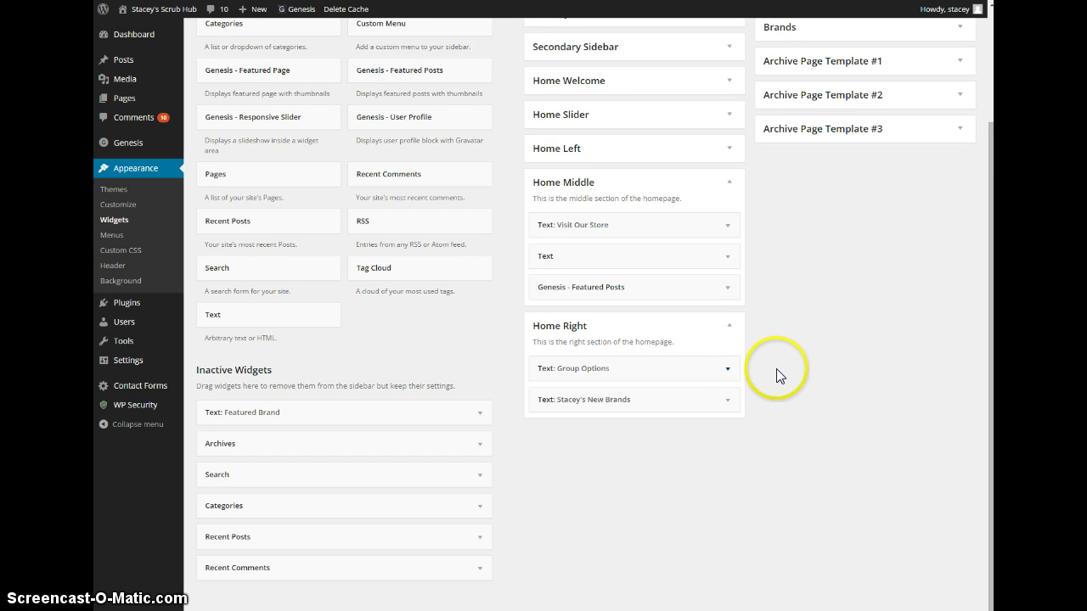
# Open and review Stacey's New Brands text widget, then close it
pyautogui.click(725, 399)
pyautogui.scroll(-2, 807, 402)
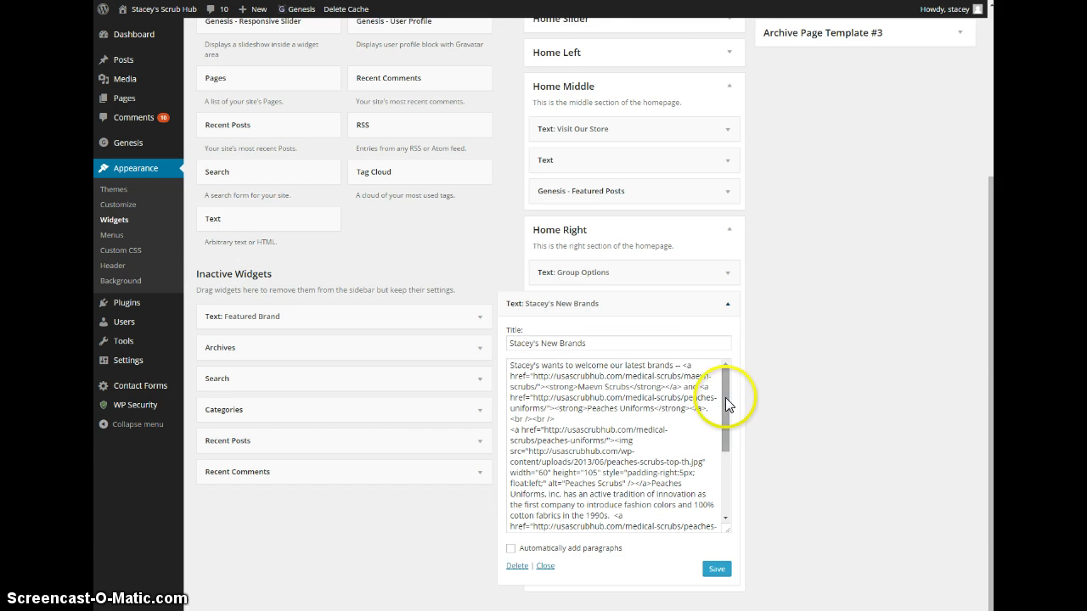
pyautogui.moveTo(725, 397)
pyautogui.mouseDown()
pyautogui.moveTo(733, 486)
pyautogui.moveTo(728, 407)
pyautogui.mouseUp()
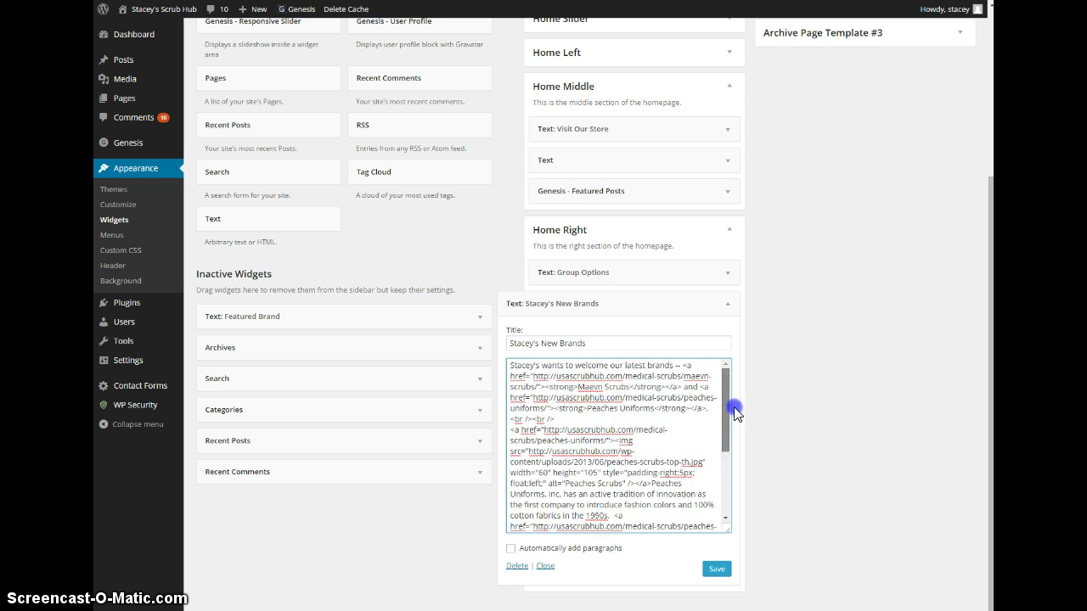
pyautogui.click(728, 307)
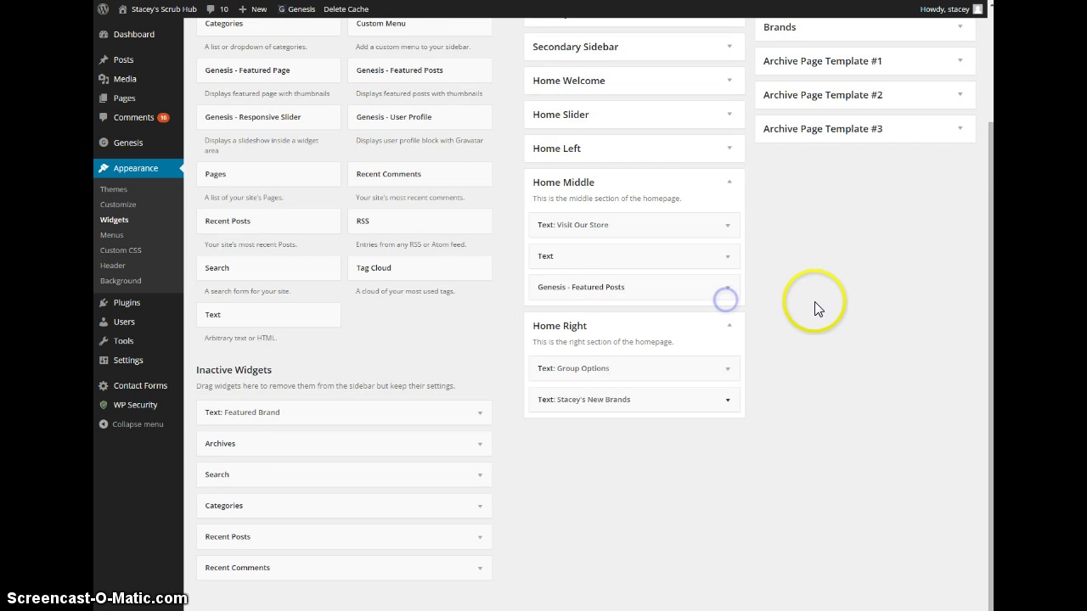
pyautogui.scroll(1, 814, 301)
pyautogui.scroll(2, 812, 308)
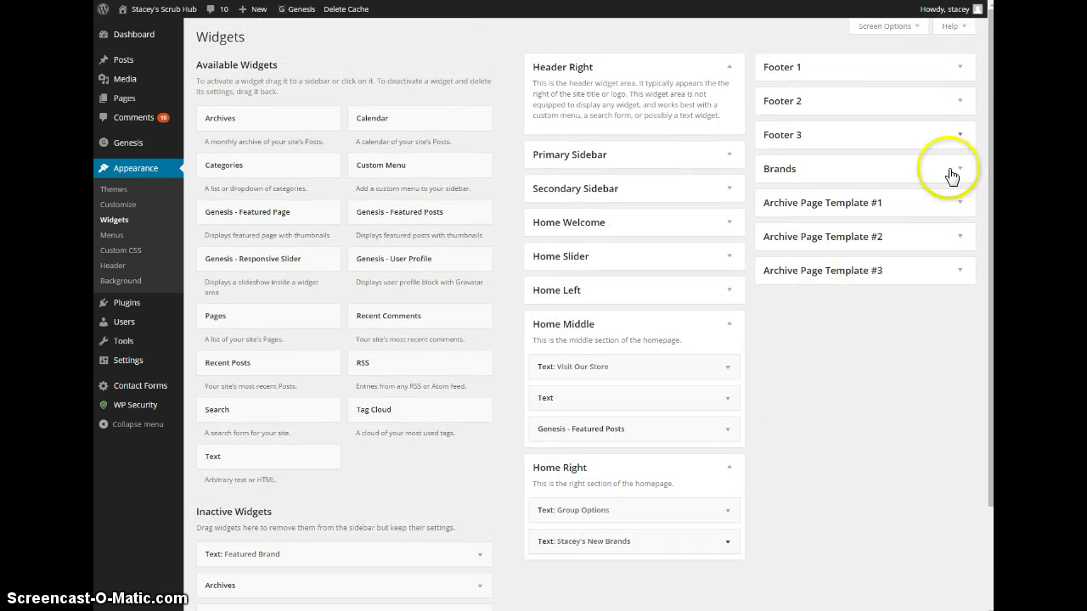
# Expand Footer 1 to inspect its widget, then collapse it again
pyautogui.click(960, 67)
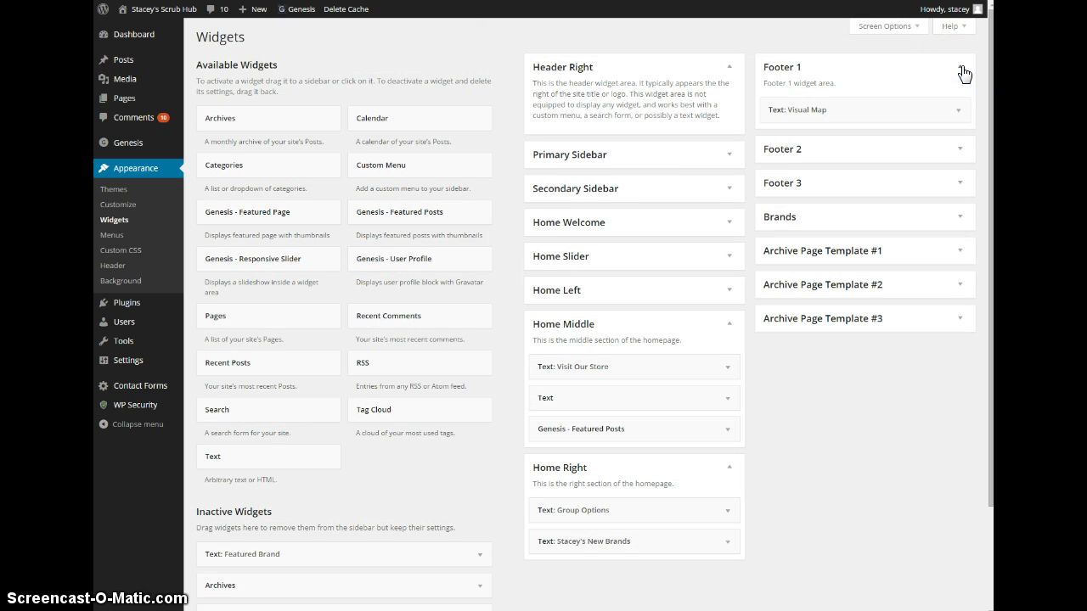
pyautogui.click(957, 111)
pyautogui.click(956, 119)
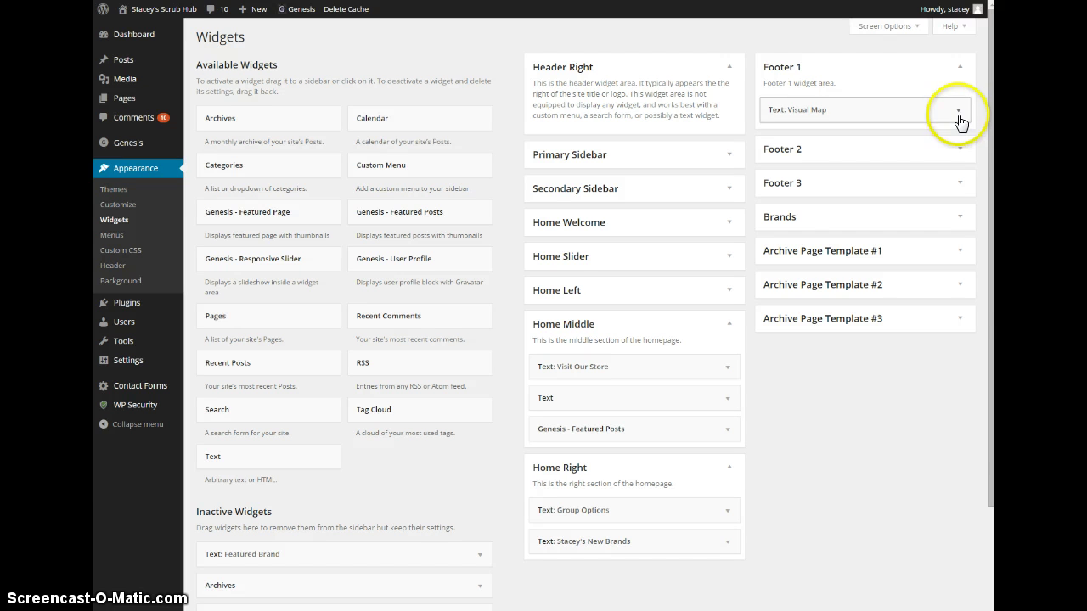
pyautogui.click(959, 94)
pyautogui.click(958, 68)
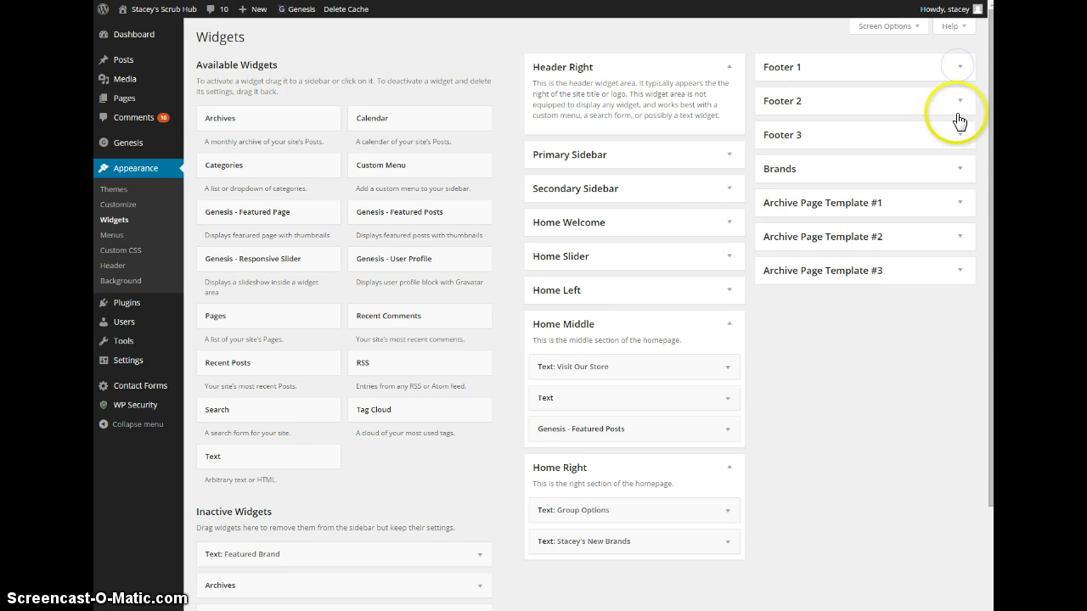
# Expand Footer 2 and review its store-address Text widget, then close the widget
pyautogui.click(960, 103)
pyautogui.click(960, 145)
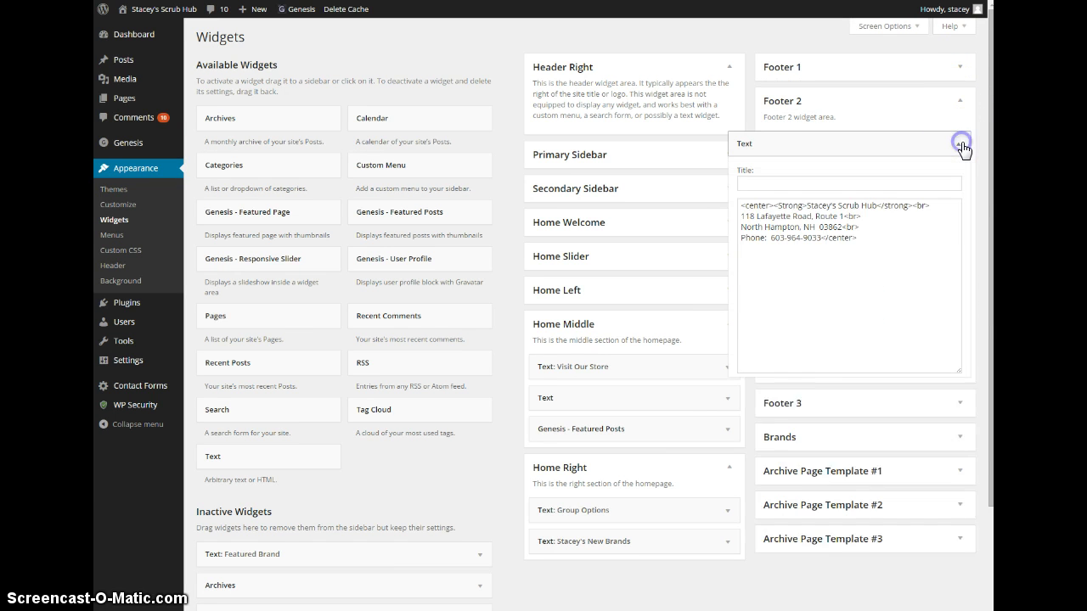
pyautogui.click(861, 243)
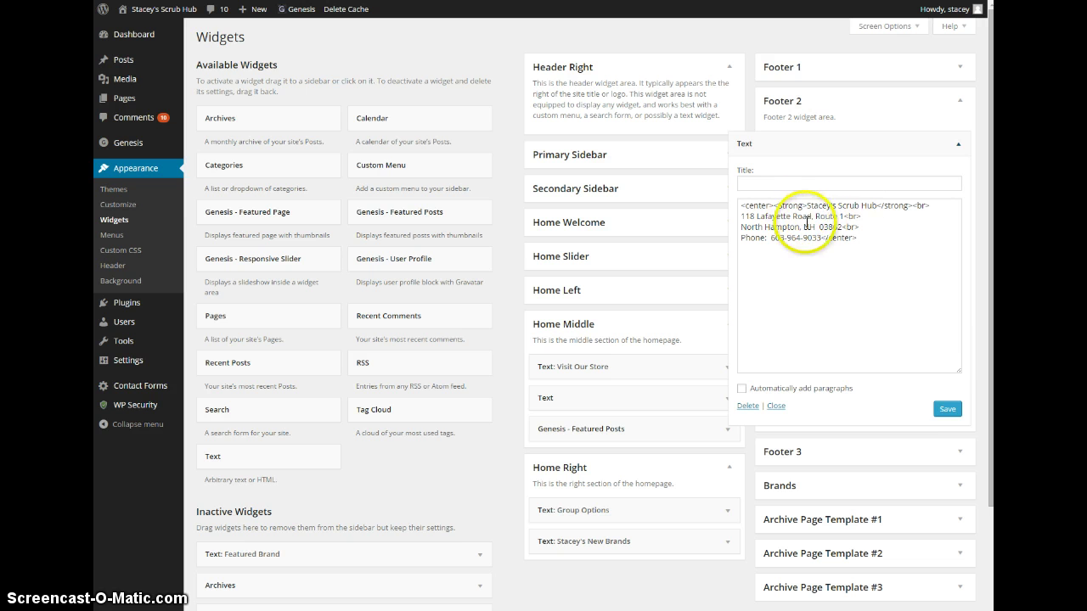
pyautogui.click(948, 411)
pyautogui.click(776, 406)
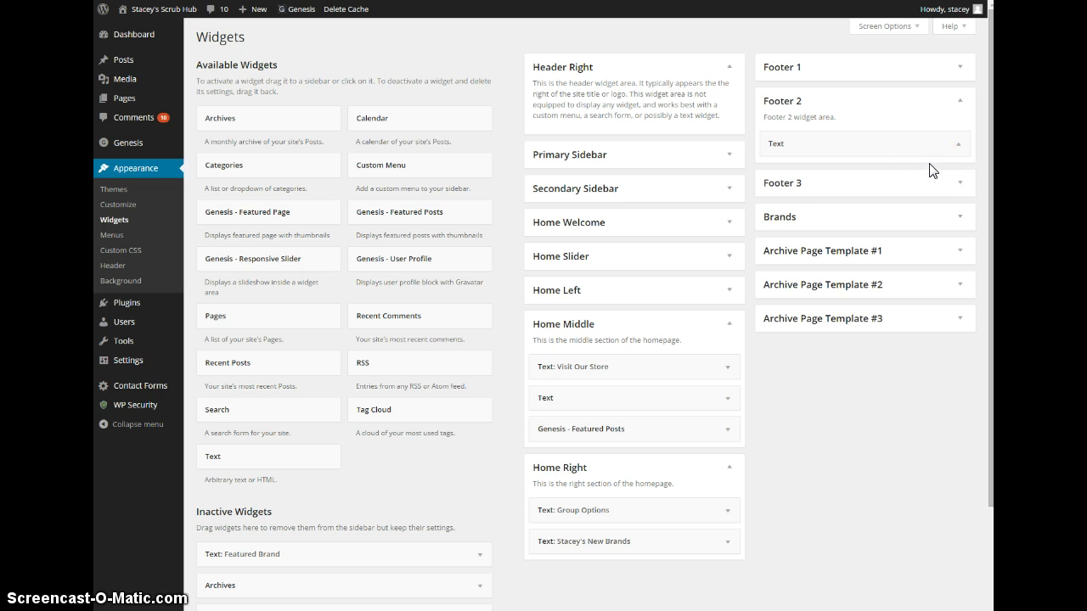
pyautogui.click(935, 160)
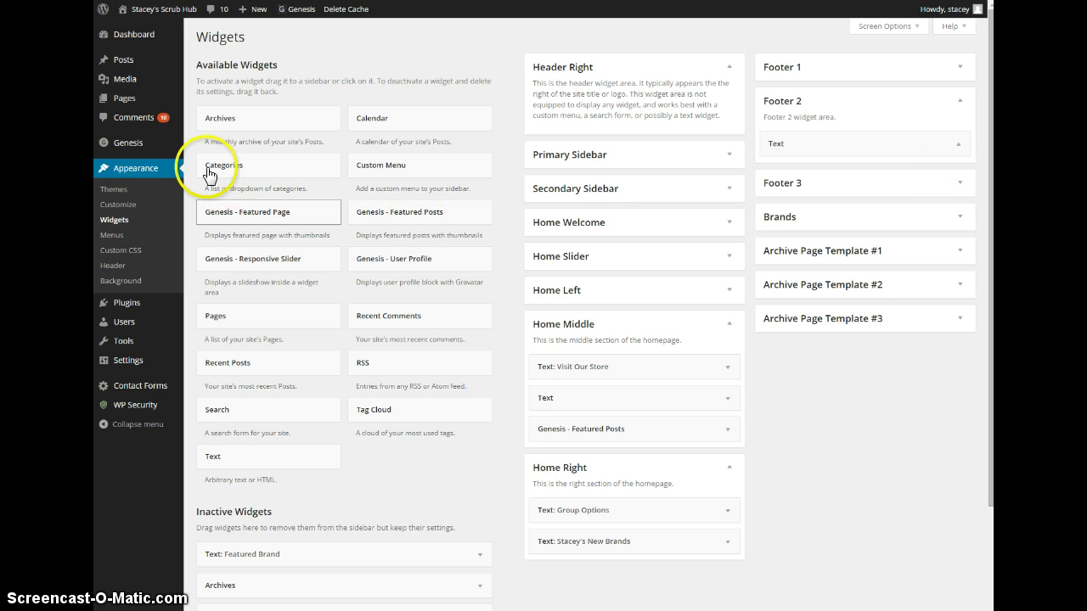